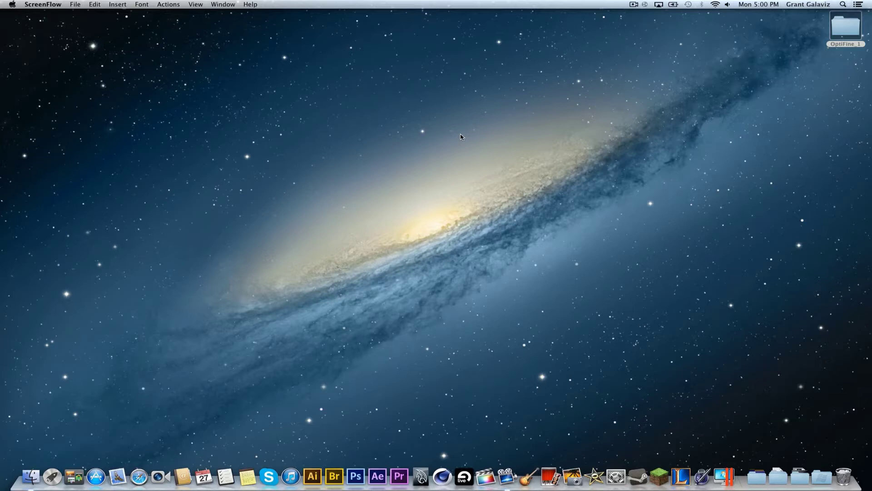
# - Open the OptiFine_1 desktop folder to view its class files, then close its window
pyautogui.click(843, 32)
pyautogui.click(841, 31)
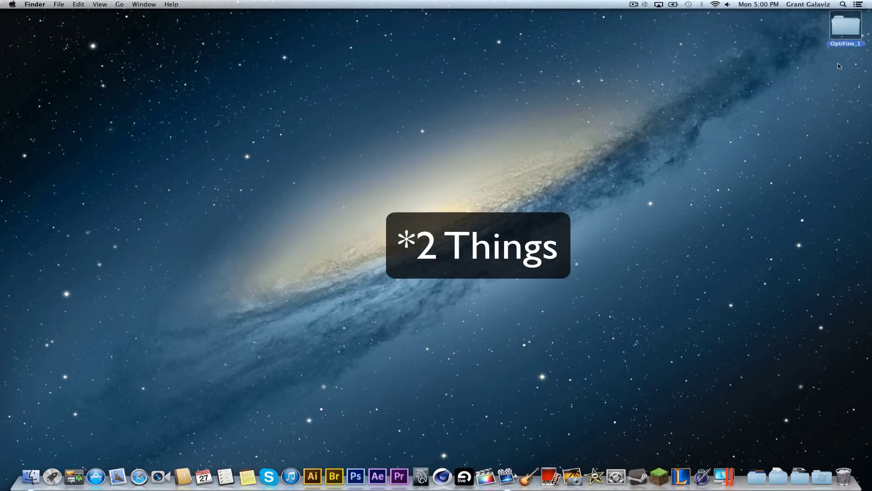
pyautogui.click(757, 142)
pyautogui.moveTo(826, 55); pyautogui.dragTo(863, 57)
pyautogui.click(820, 62)
pyautogui.click(859, 67)
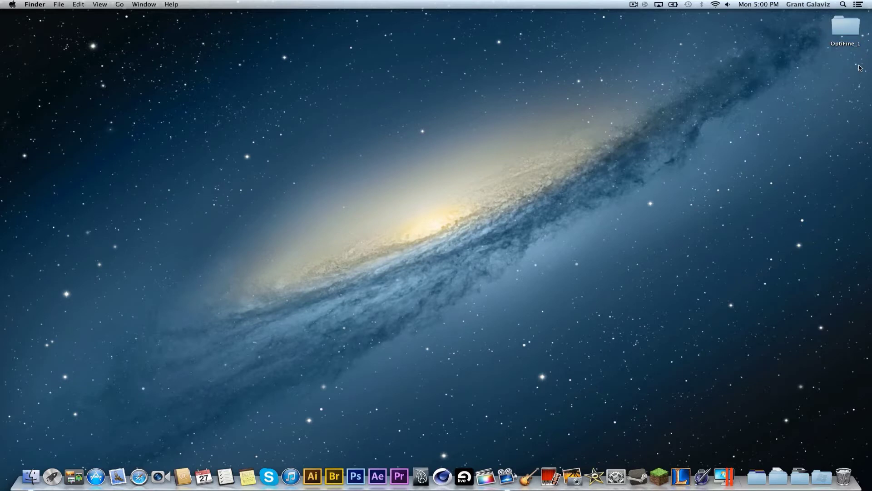
pyautogui.doubleClick(844, 31)
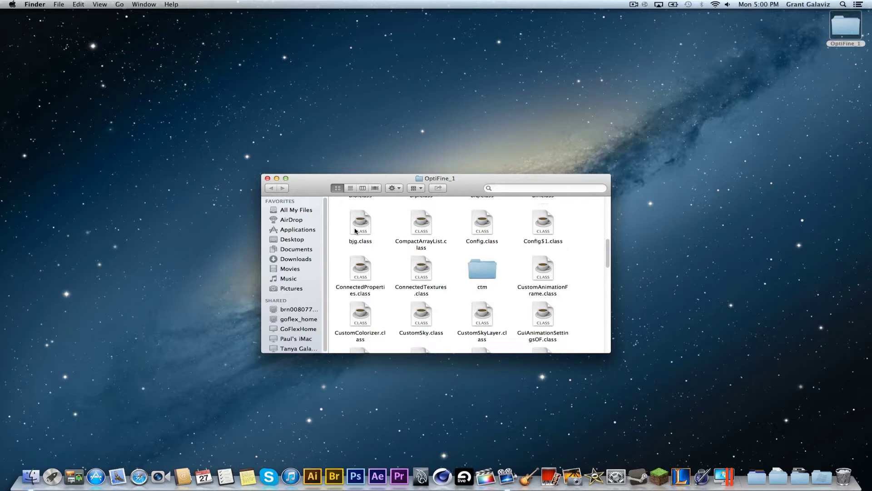
pyautogui.click(268, 178)
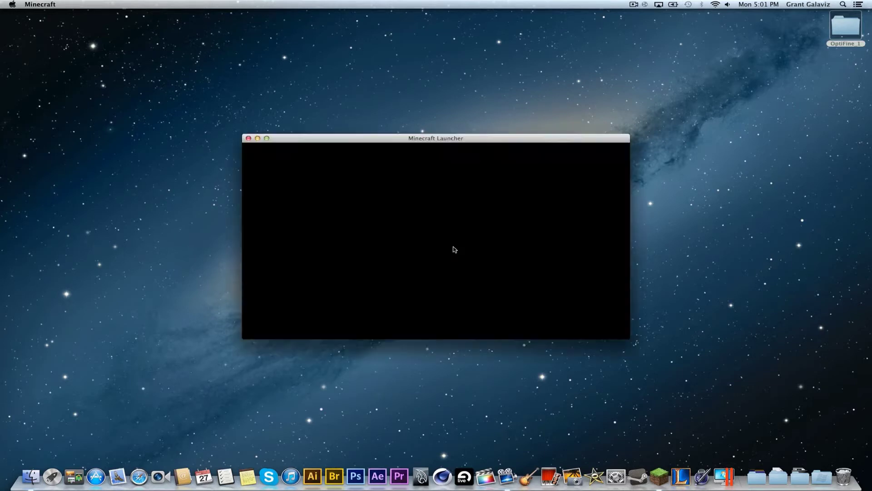
# - Close the Minecraft Launcher and select the OptiFine_1 folder on the desktop
pyautogui.click(248, 138)
pyautogui.moveTo(813, 125); pyautogui.dragTo(771, 63)
pyautogui.moveTo(712, 33); pyautogui.dragTo(724, 358)
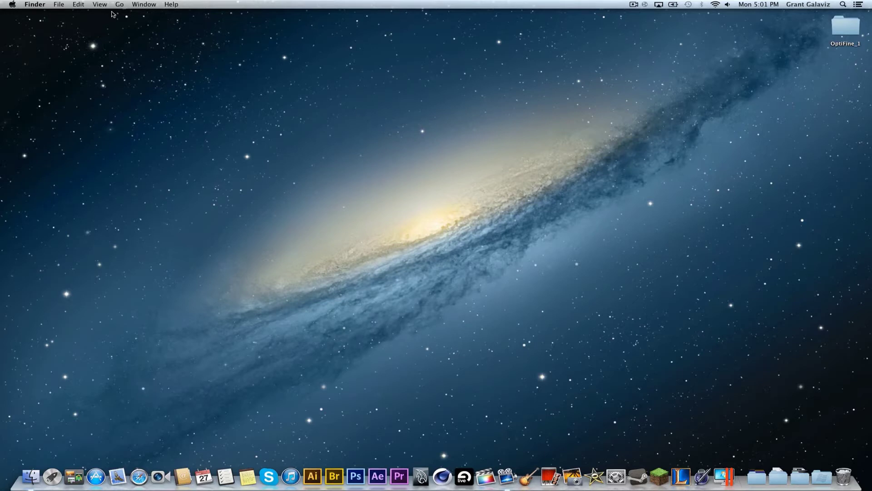
pyautogui.click(846, 29)
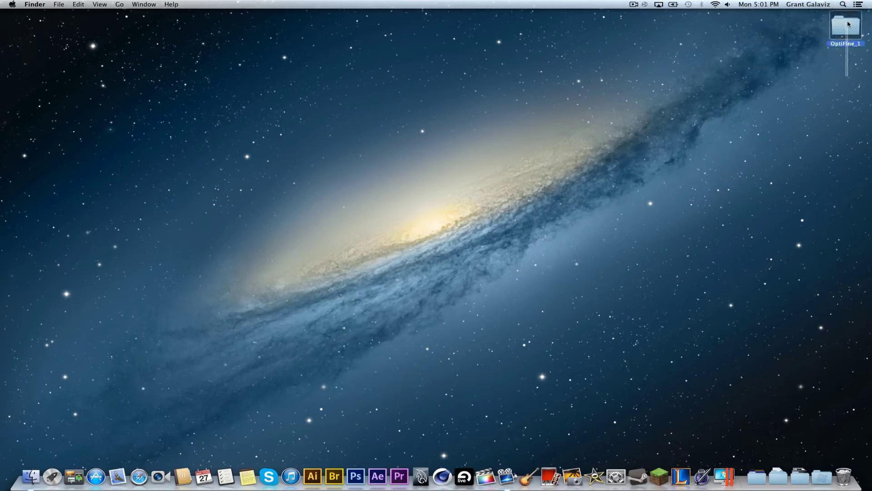
pyautogui.click(818, 30)
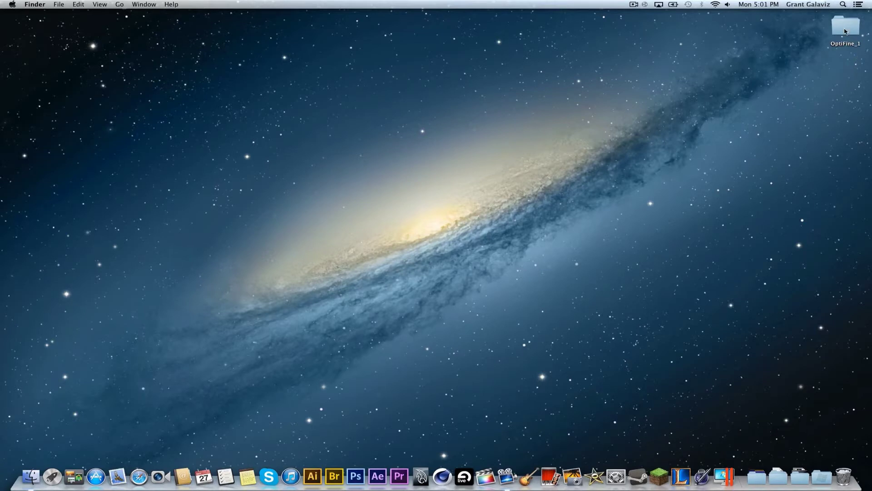
pyautogui.moveTo(845, 32); pyautogui.dragTo(843, 32)
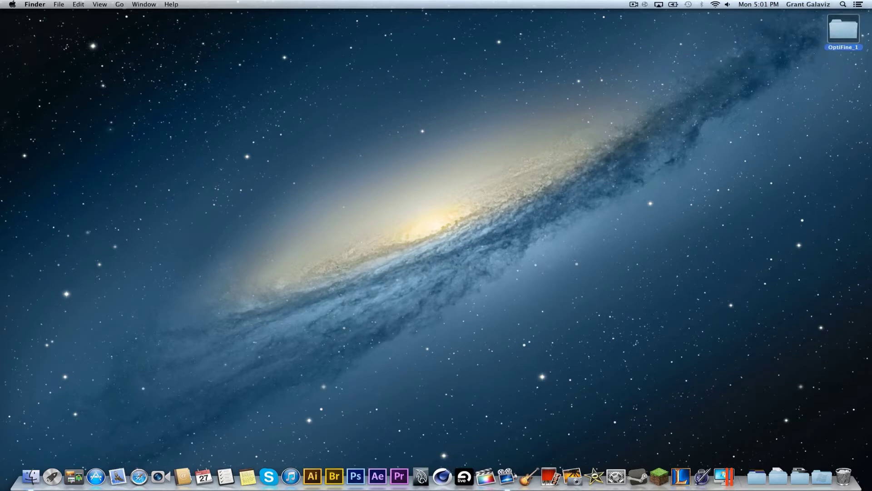
# - Use Go to Folder with the path ~/library/application support/minecraft
pyautogui.click(119, 6)
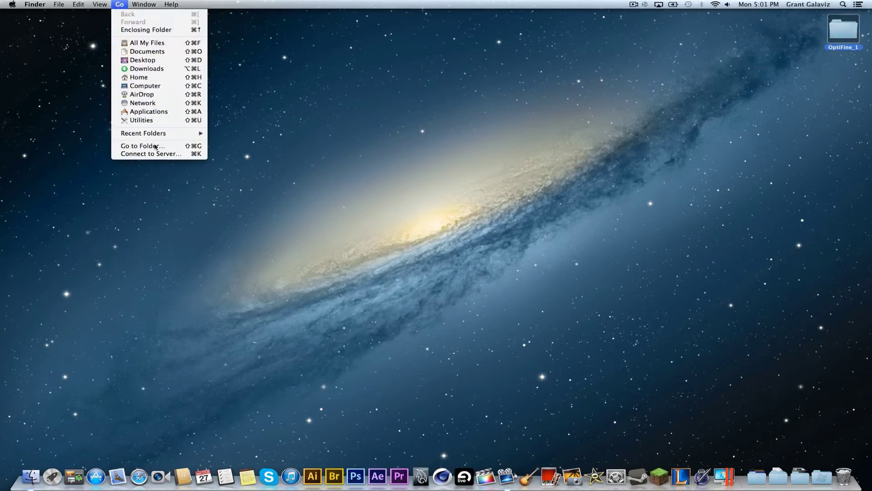
pyautogui.click(136, 147)
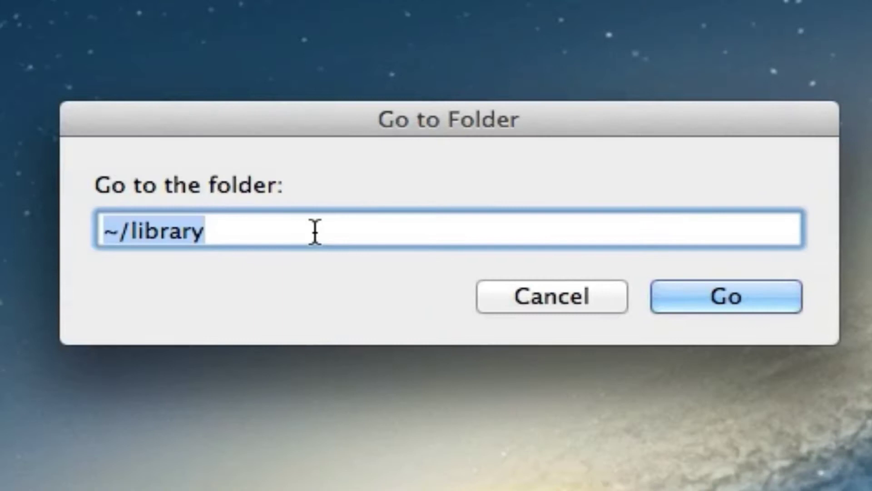
pyautogui.click(401, 140)
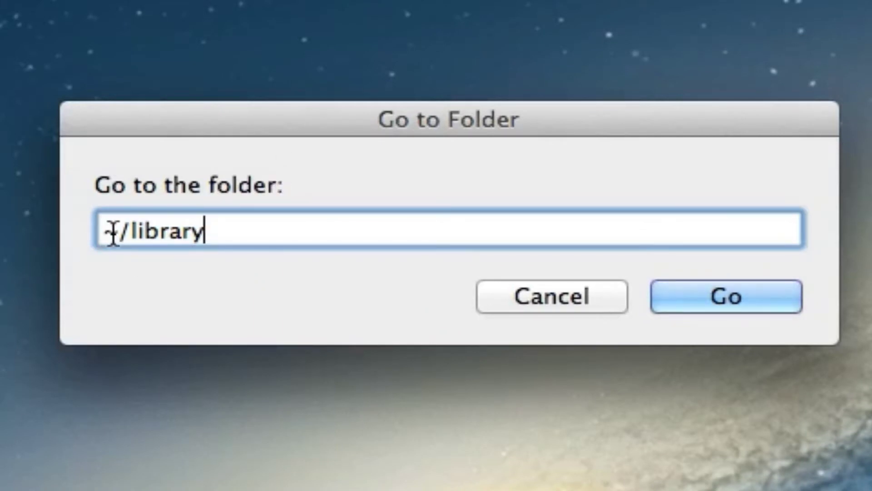
pyautogui.write('/')
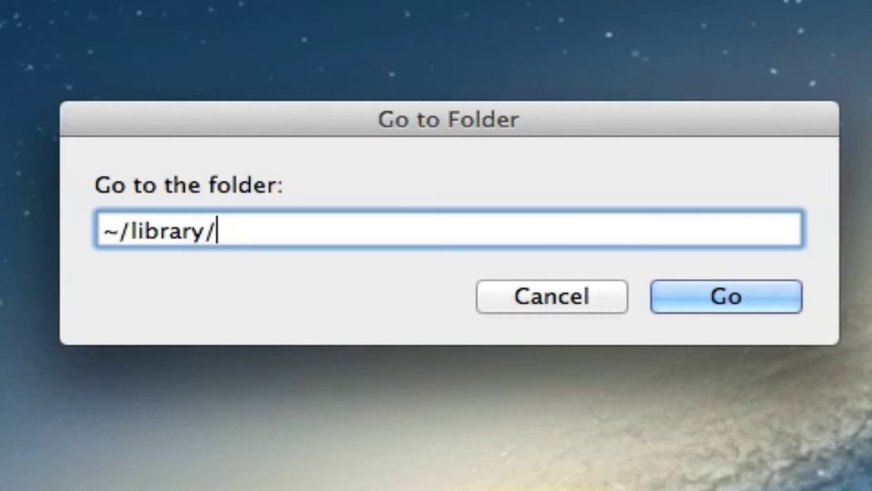
pyautogui.write('applic')
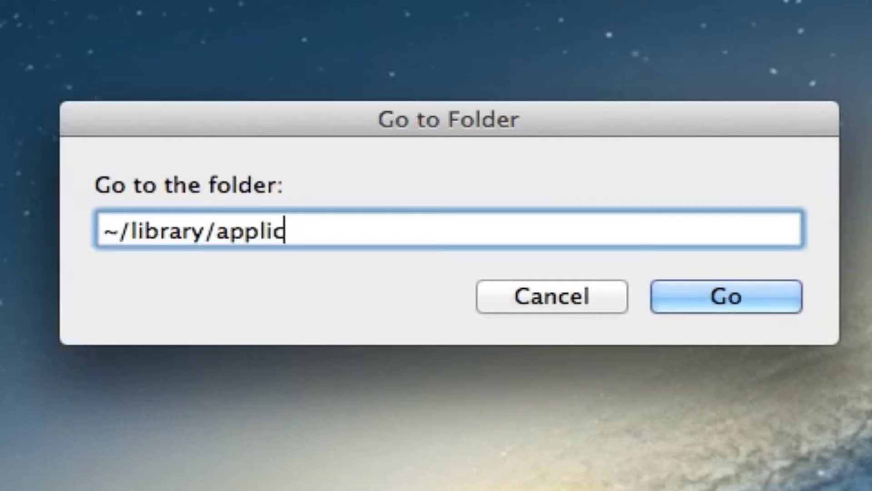
pyautogui.write('ation support')
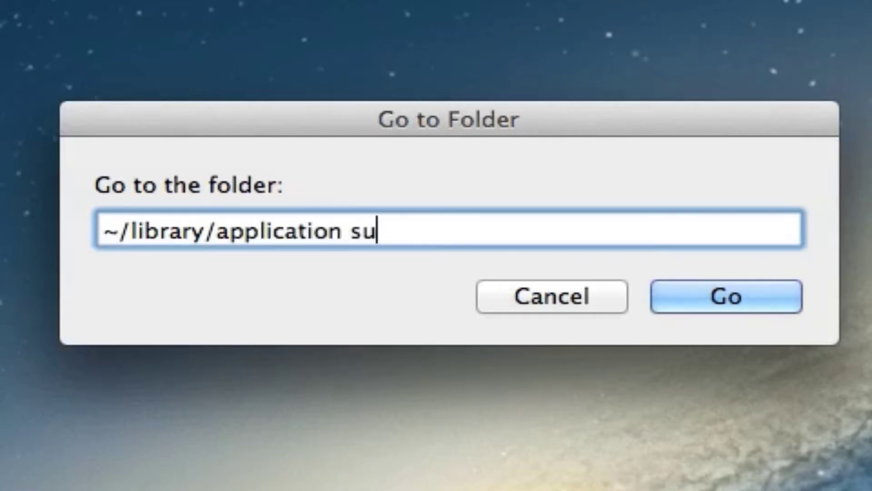
pyautogui.write('/minecr')
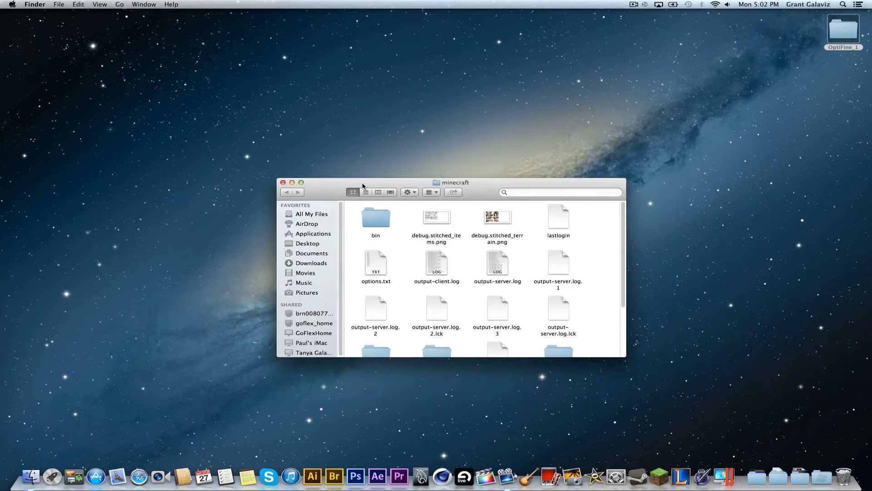
pyautogui.click(658, 481)
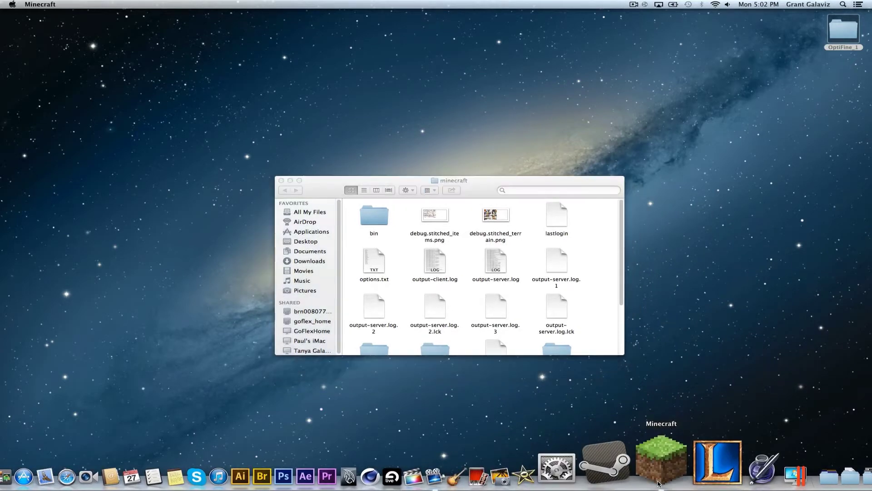
pyautogui.click(588, 309)
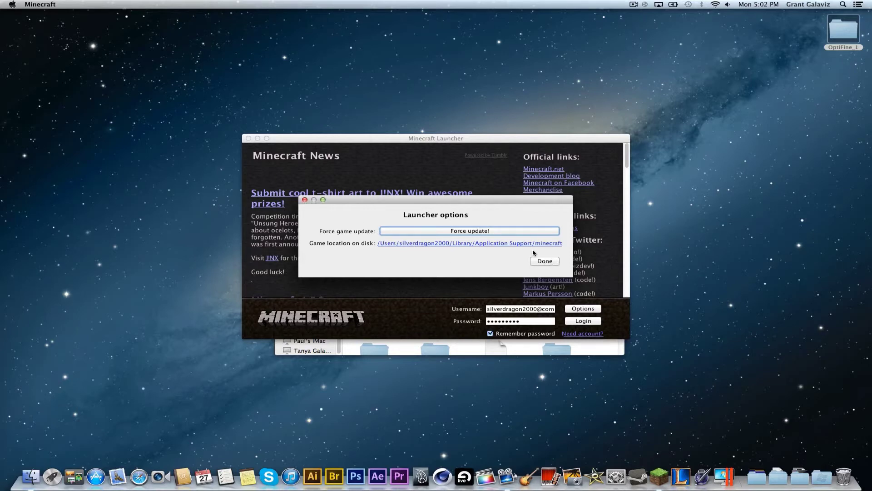
pyautogui.click(540, 261)
# - Close the Minecraft Launcher and reposition the minecraft folder window
pyautogui.click(249, 138)
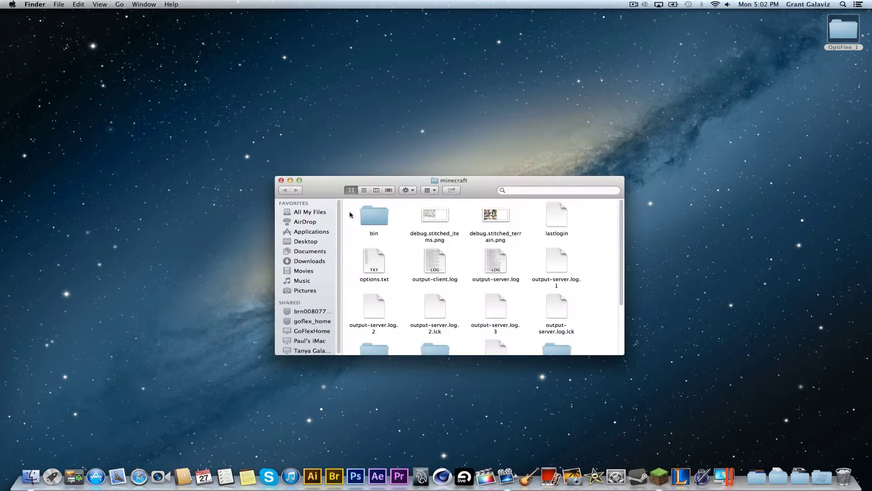
pyautogui.click(119, 4)
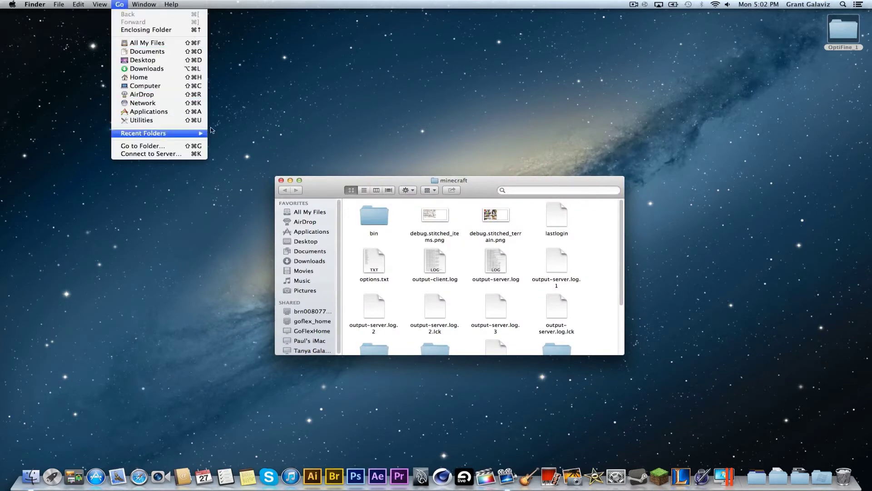
pyautogui.click(381, 127)
pyautogui.moveTo(433, 183); pyautogui.dragTo(376, 109)
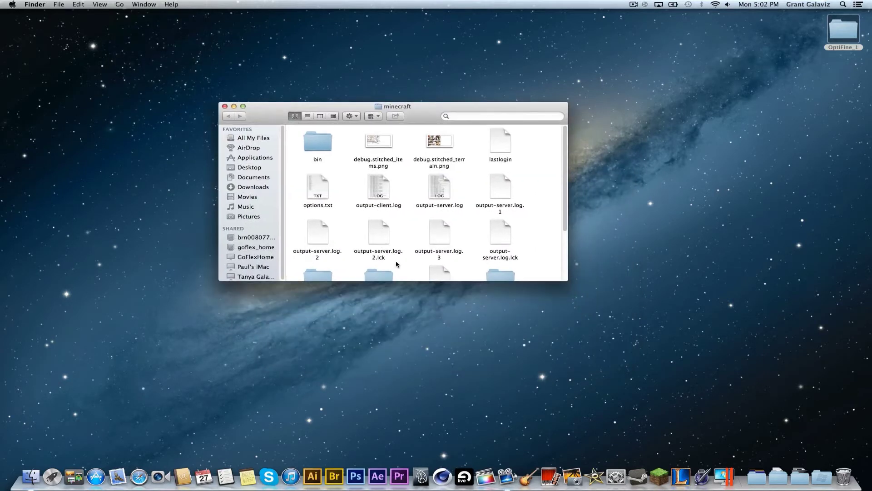
# - Drag a selection box over all the icons in the minecraft folder window
pyautogui.scroll(-5, 340, 172)
pyautogui.scroll(5, 336, 170)
pyautogui.moveTo(294, 136); pyautogui.dragTo(530, 297)
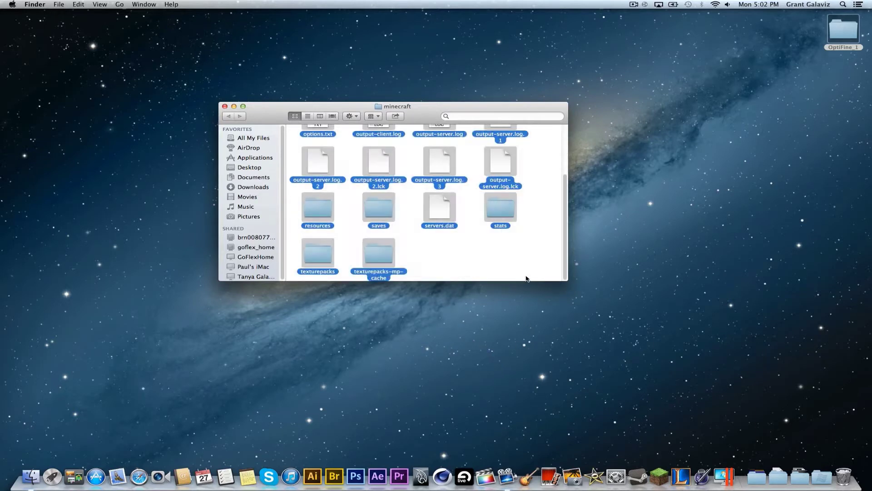
pyautogui.scroll(3, 523, 277)
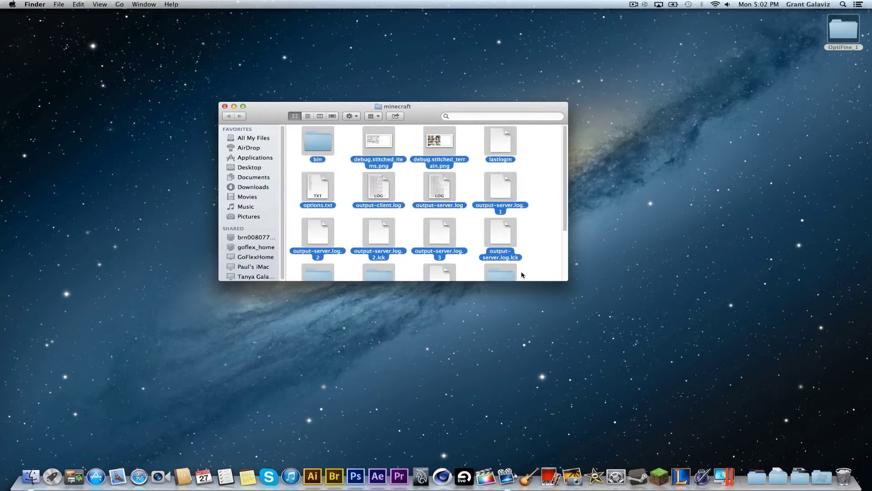
pyautogui.click(293, 138)
pyautogui.moveTo(296, 140); pyautogui.dragTo(559, 300)
pyautogui.click(727, 202)
# - Create a new desktop folder named 'Minecraft Backup'
pyautogui.rightClick(715, 182)
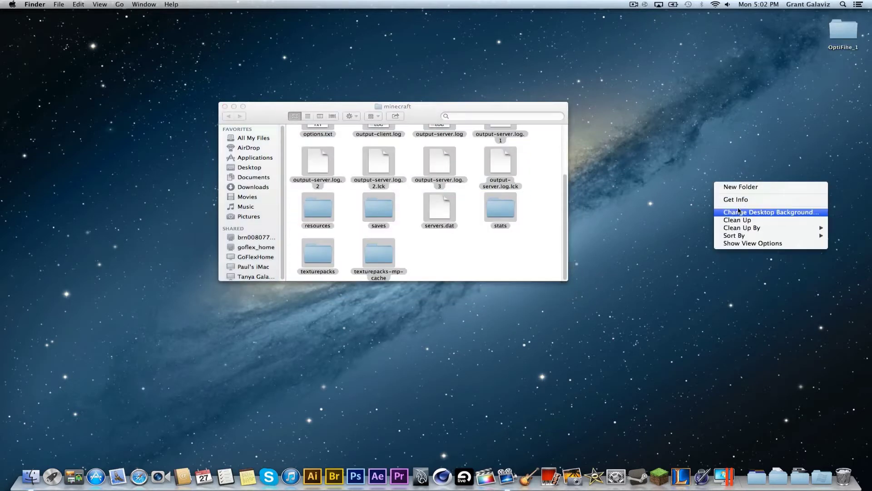
pyautogui.click(741, 186)
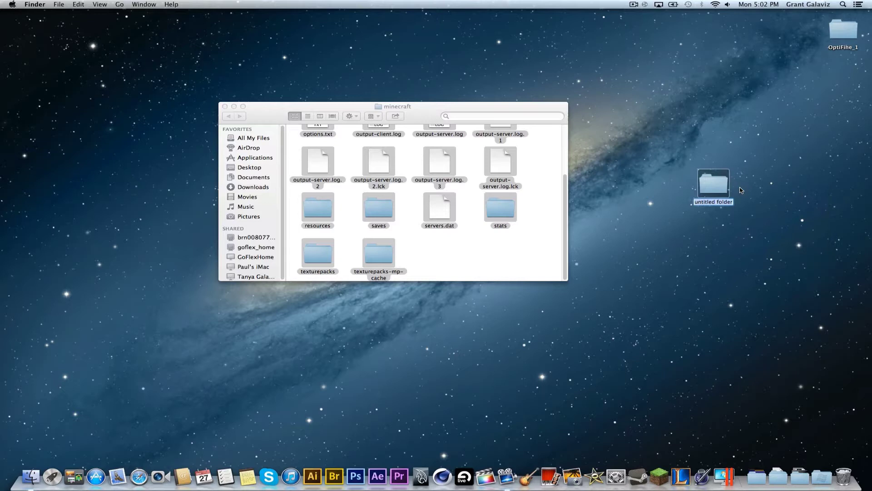
pyautogui.write('Minecraft Backup')
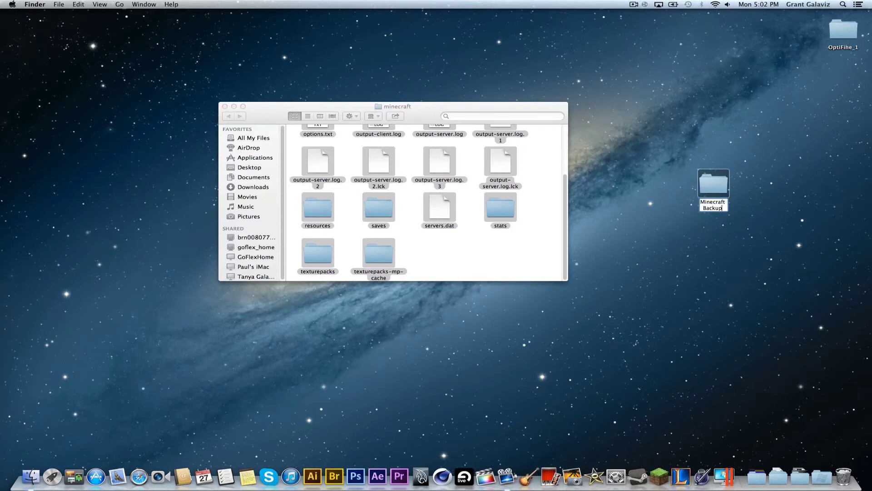
pyautogui.click(697, 277)
# - Select all items in the minecraft folder and move them into Minecraft Backup
pyautogui.click(511, 199)
pyautogui.press('super+a')
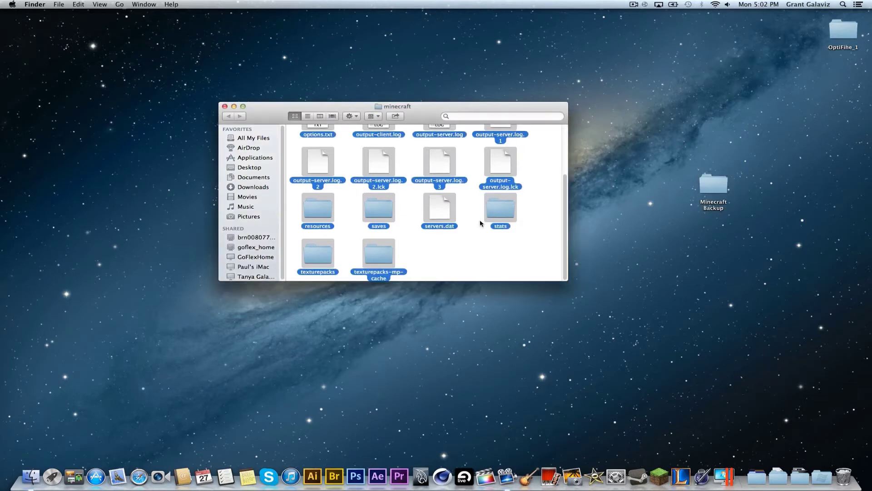
pyautogui.scroll(3, 481, 220)
pyautogui.moveTo(443, 145); pyautogui.dragTo(716, 186)
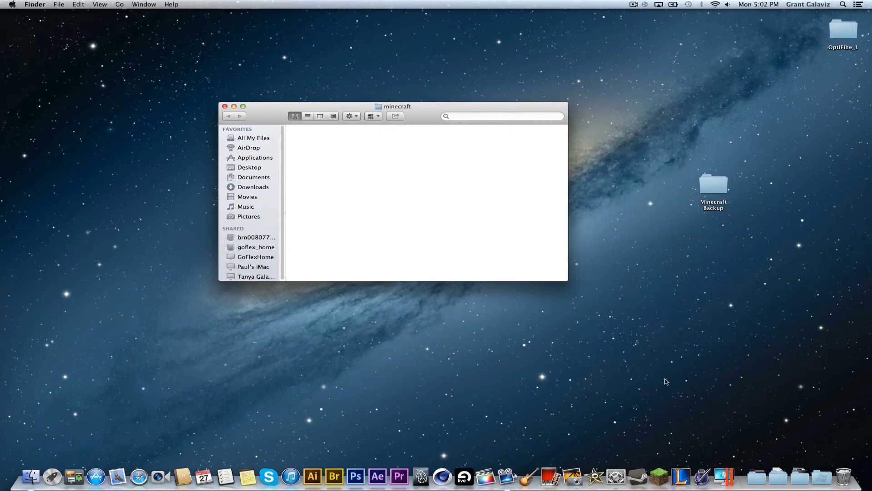
# - Launch Minecraft from the Dock, log in with the account credentials, and centre the launcher window
pyautogui.click(650, 443)
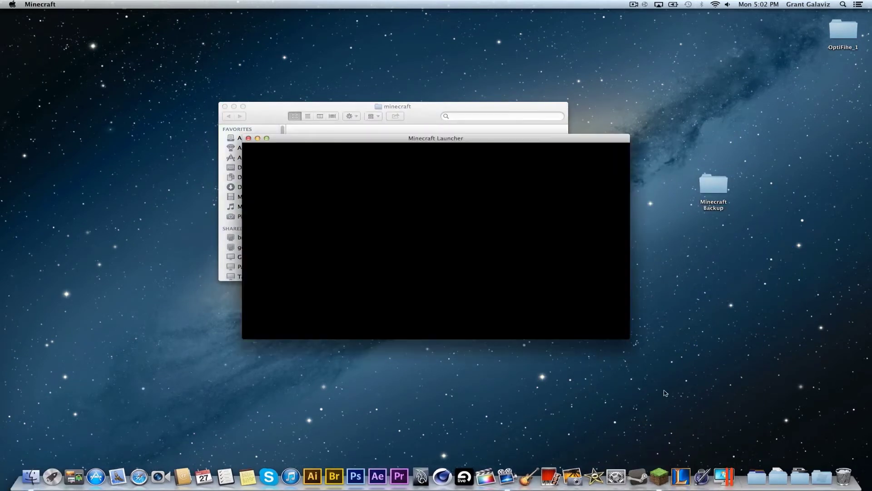
pyautogui.click(528, 309)
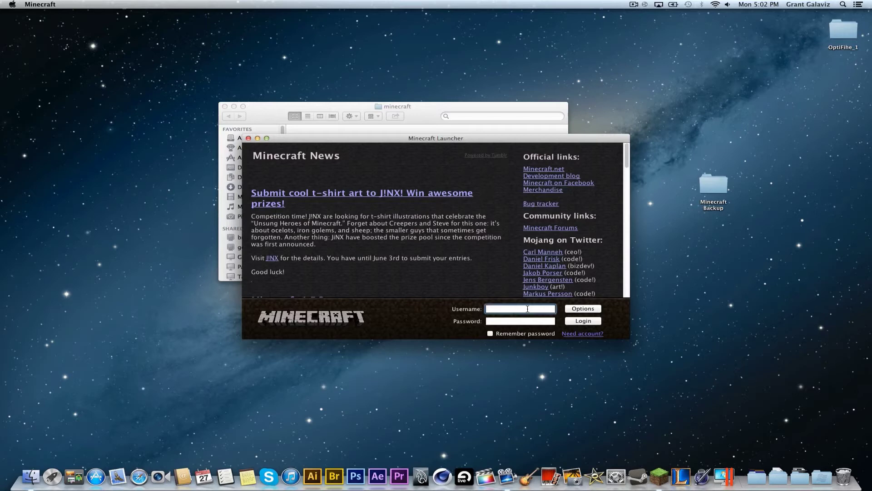
pyautogui.press('super+q')
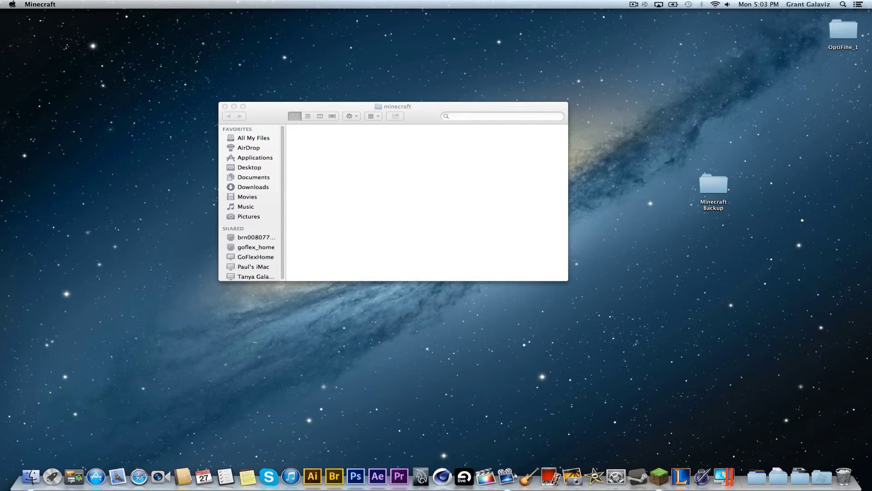
pyautogui.moveTo(633, 195); pyautogui.dragTo(472, 168)
# - Arrange the minecraft folder and game windows while files download, then clear the folder's selection
pyautogui.click(426, 124)
pyautogui.moveTo(426, 124); pyautogui.dragTo(434, 112)
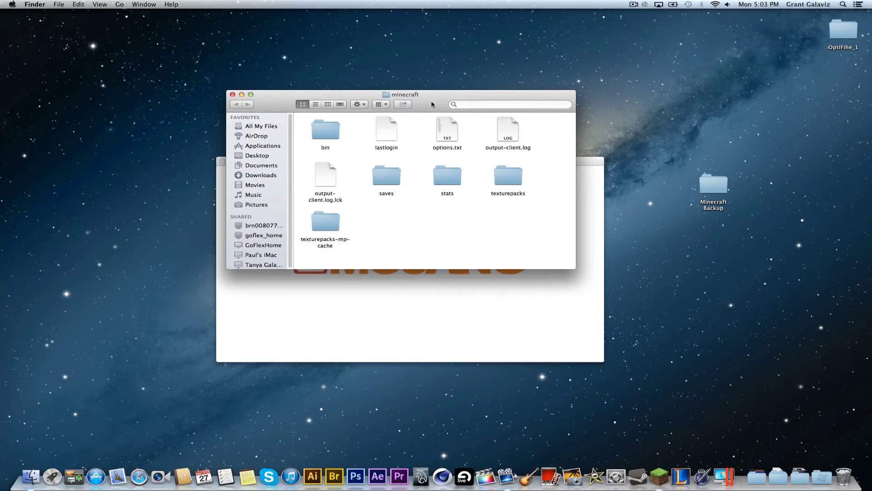
pyautogui.moveTo(432, 104); pyautogui.dragTo(452, 128)
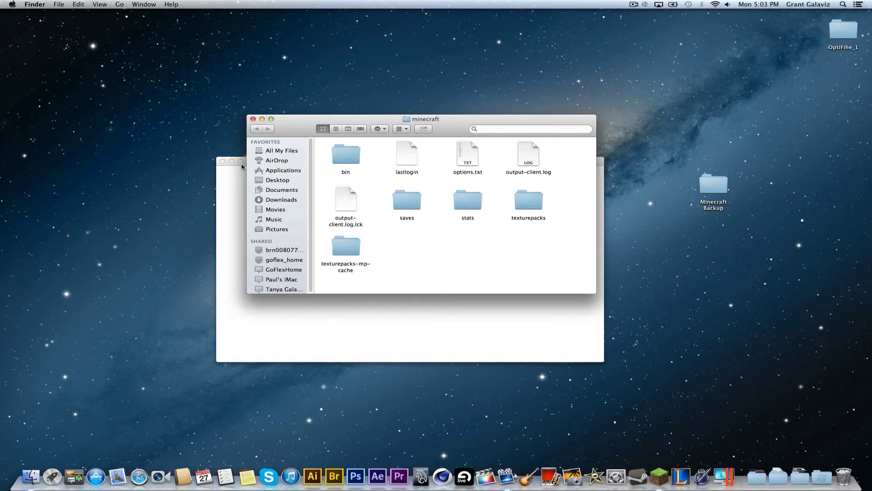
pyautogui.moveTo(244, 166); pyautogui.dragTo(226, 187)
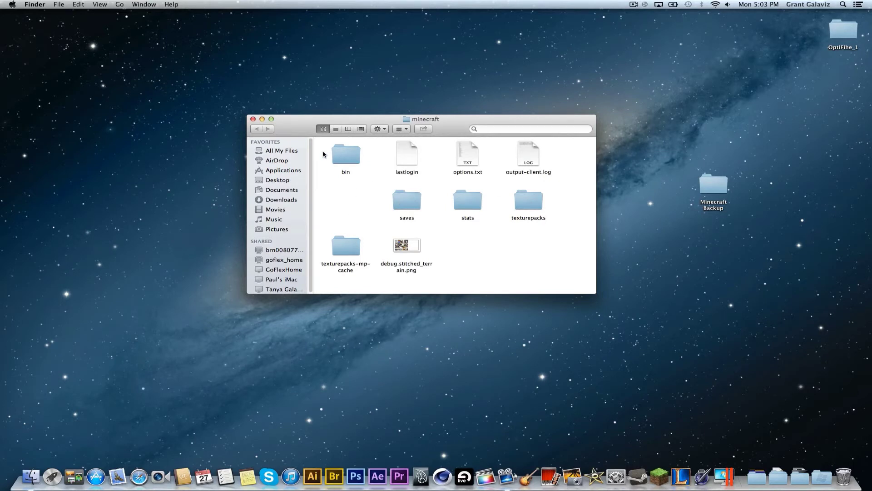
pyautogui.moveTo(324, 150); pyautogui.dragTo(684, 285)
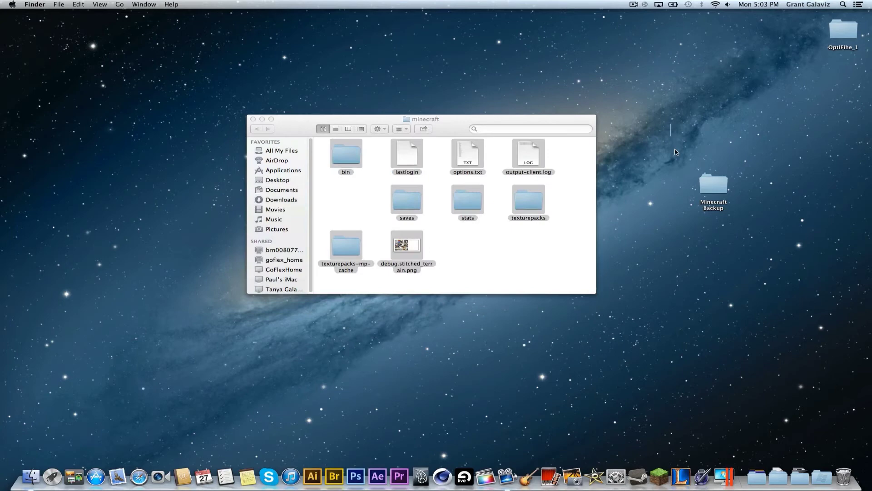
pyautogui.moveTo(672, 123); pyautogui.dragTo(731, 237)
pyautogui.click(423, 206)
pyautogui.click(369, 220)
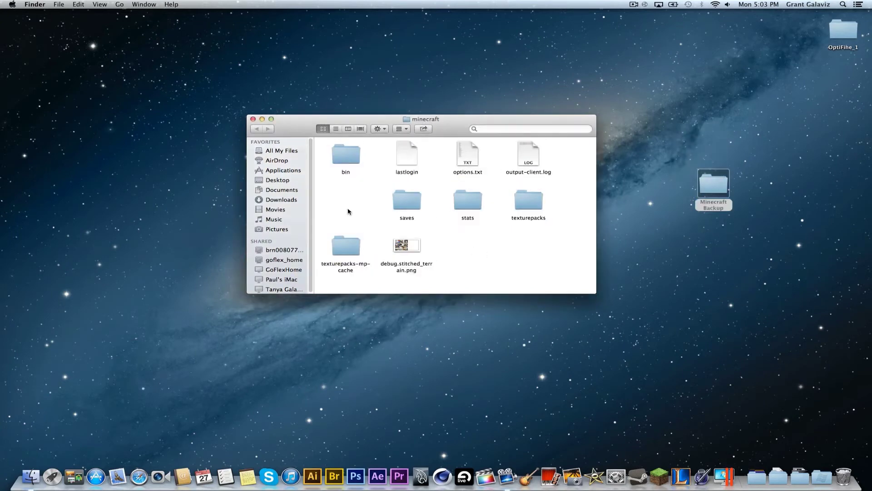
# - Open bin and rename minecraft.jar to minecraft.zip, accepting the .zip extension
pyautogui.doubleClick(346, 160)
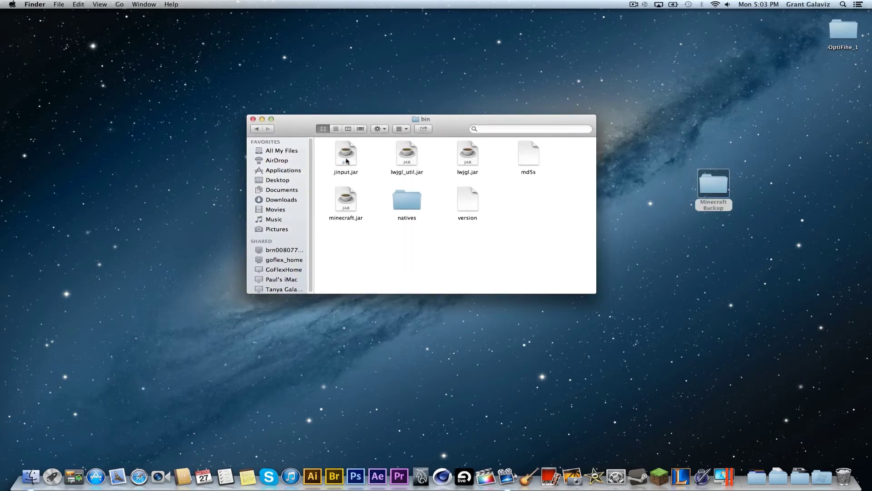
pyautogui.click(341, 203)
pyautogui.press('Return')
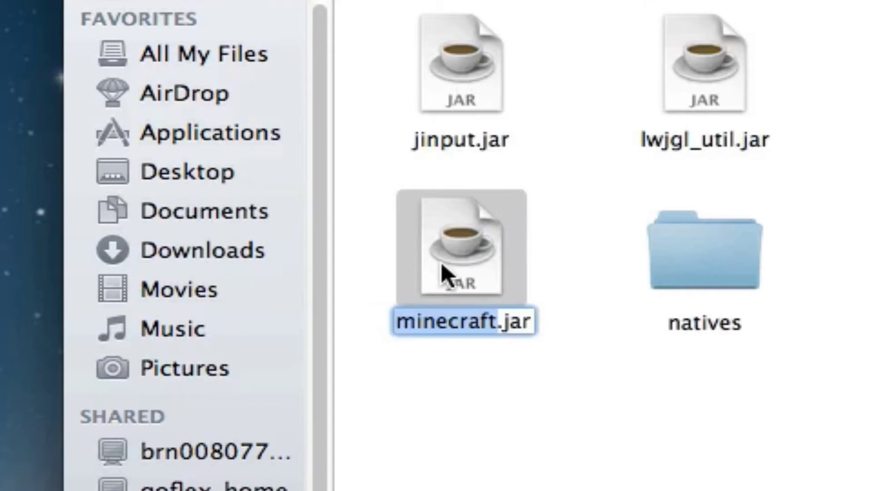
pyautogui.press('Right')
pyautogui.press('Right')
pyautogui.press('Right')
pyautogui.press('Right')
pyautogui.press('Right')
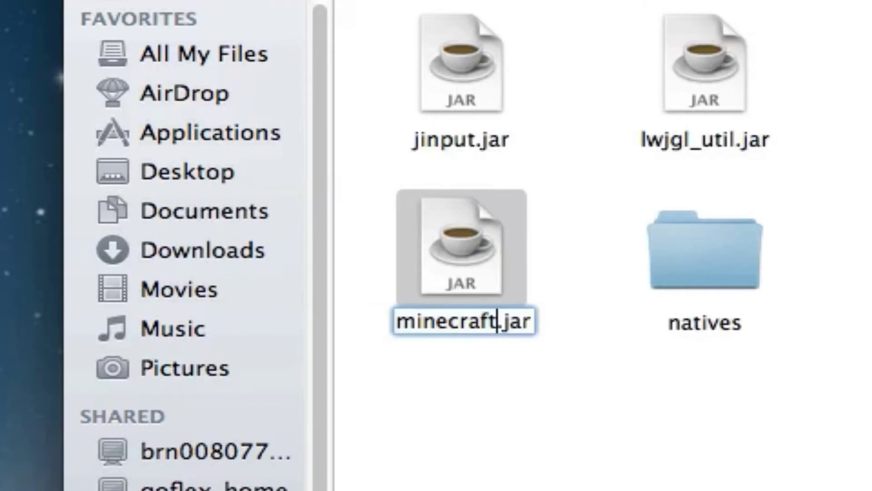
pyautogui.press('BackSpace')
pyautogui.press('BackSpace')
pyautogui.press('BackSpace')
pyautogui.write('ZI')
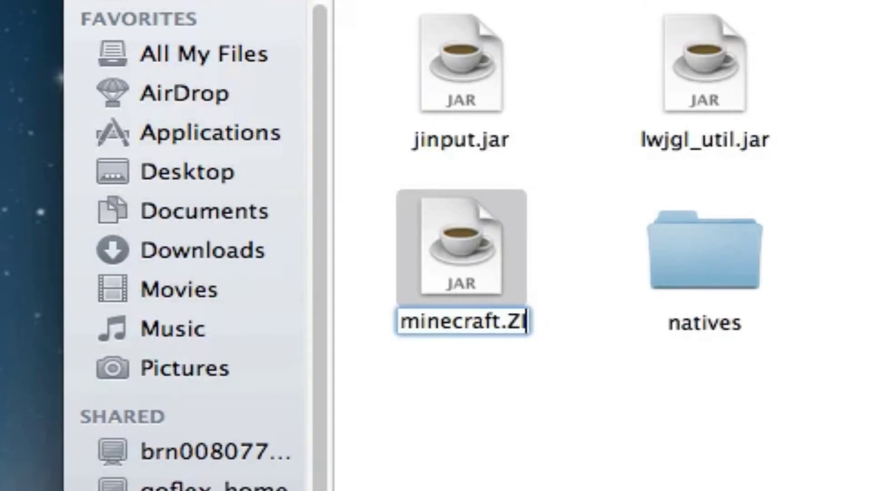
pyautogui.press('BackSpace')
pyautogui.press('BackSpace')
pyautogui.write('zip')
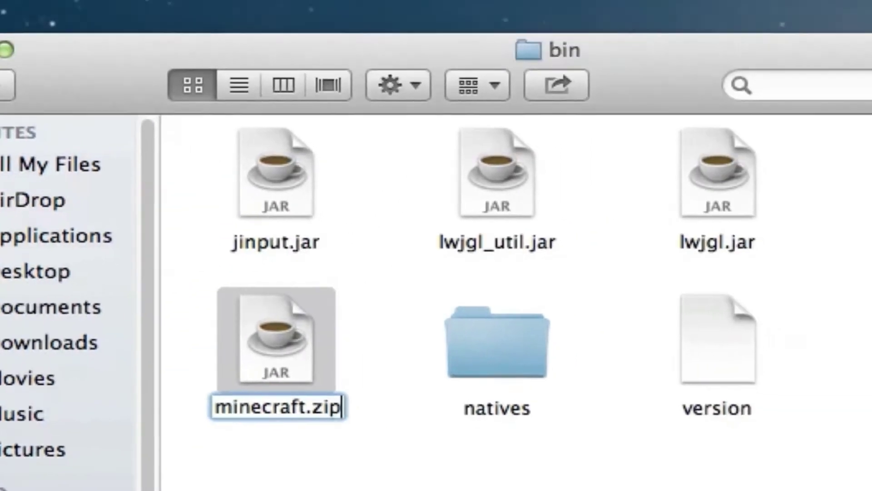
pyautogui.press('Return')
pyautogui.click(840, 195)
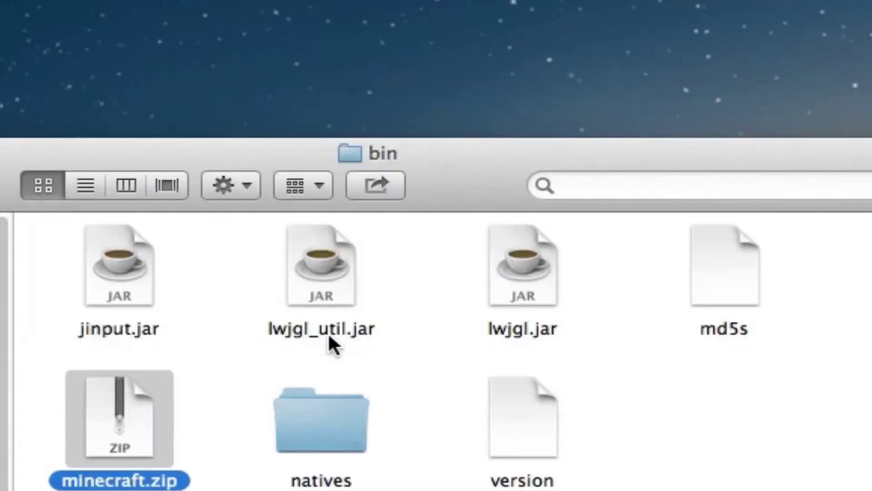
# - Expand minecraft.zip, trash the archive, and rename the extracted folder to minecraft.jar
pyautogui.press('super+o')
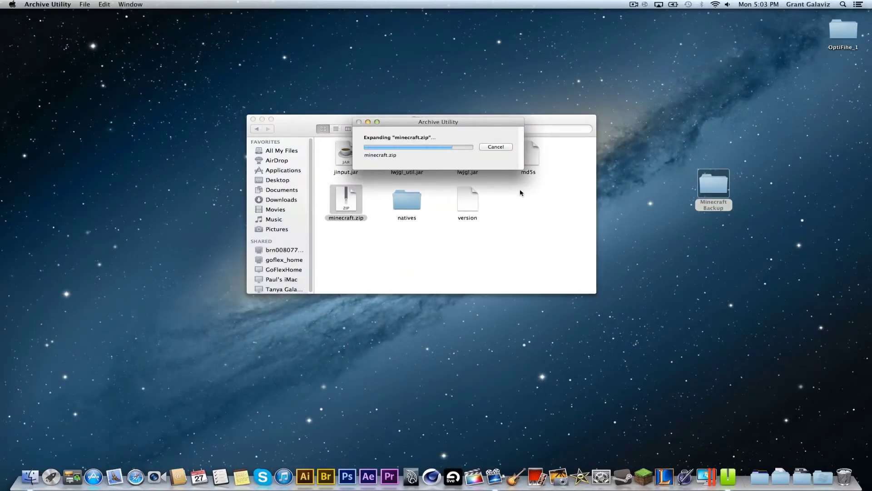
pyautogui.moveTo(370, 200); pyautogui.dragTo(836, 469)
pyautogui.click(343, 197)
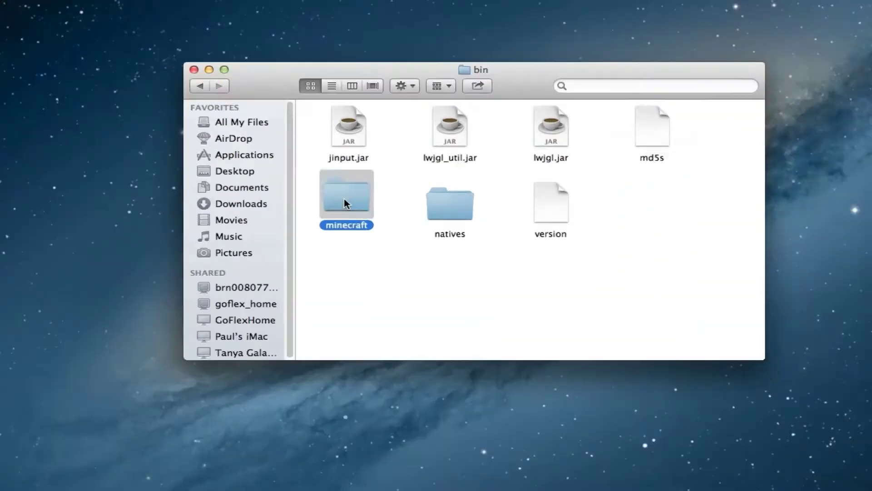
pyautogui.press('Return')
pyautogui.press('Right')
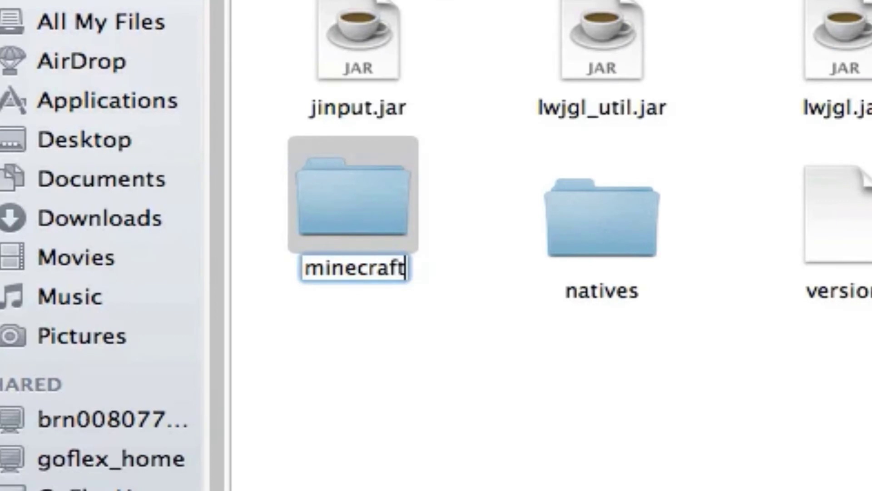
pyautogui.write('.js')
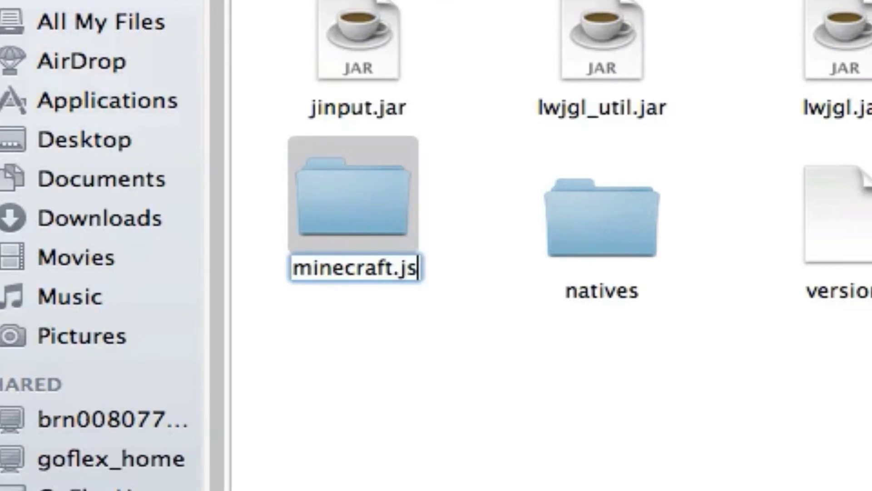
pyautogui.press('BackSpace')
pyautogui.write('ar')
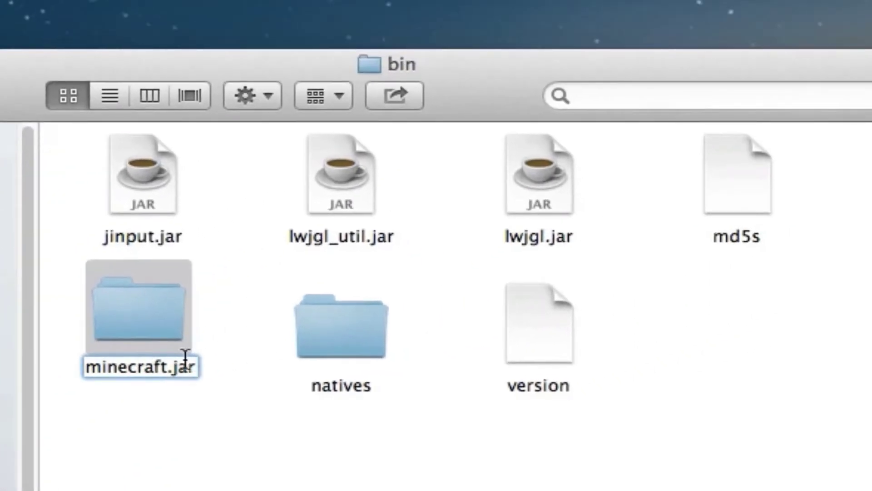
pyautogui.press('Return')
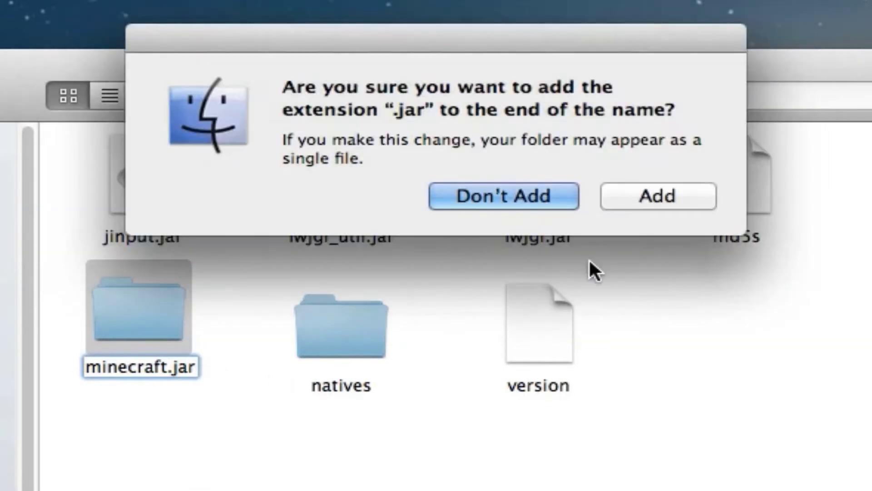
pyautogui.click(657, 196)
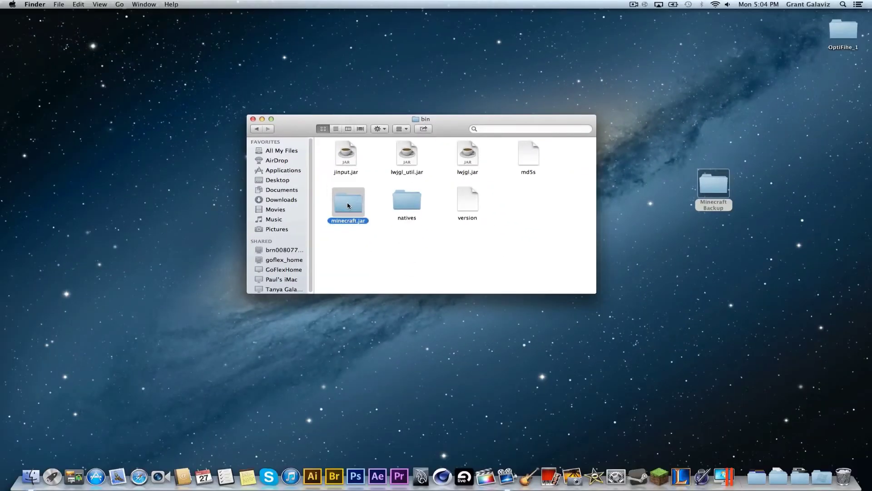
# - Open the minecraft.jar folder and the OptiFine_1 folder in separate windows
pyautogui.doubleClick(348, 204)
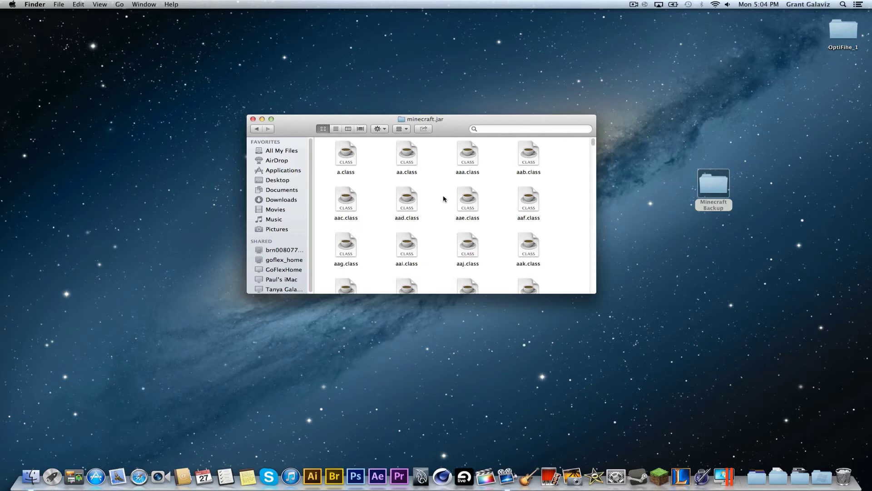
pyautogui.click(717, 190)
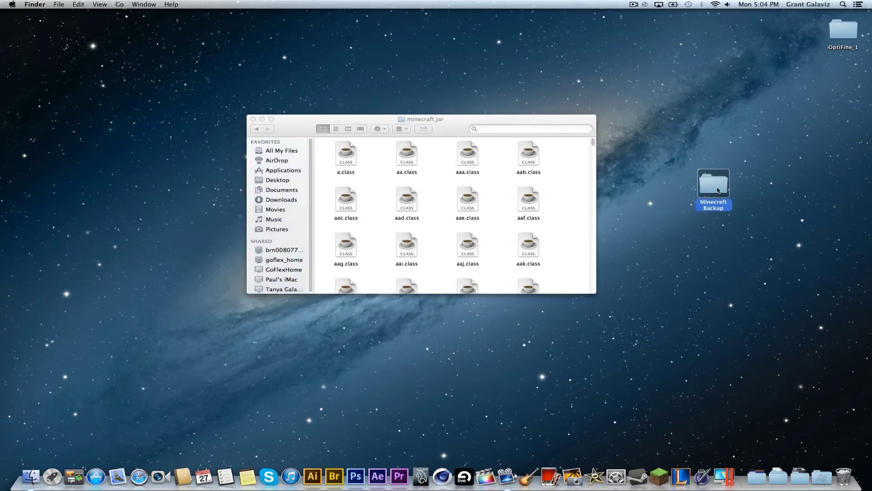
pyautogui.doubleClick(841, 30)
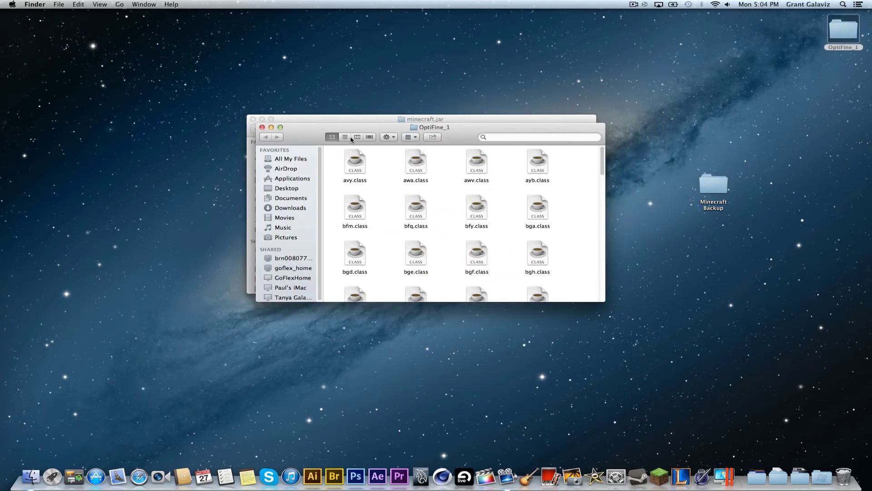
# - Drag all OptiFine_1 files into minecraft.jar, choosing Replace with Apply to All
pyautogui.moveTo(350, 132); pyautogui.dragTo(559, 444)
pyautogui.moveTo(493, 217); pyautogui.dragTo(502, 303)
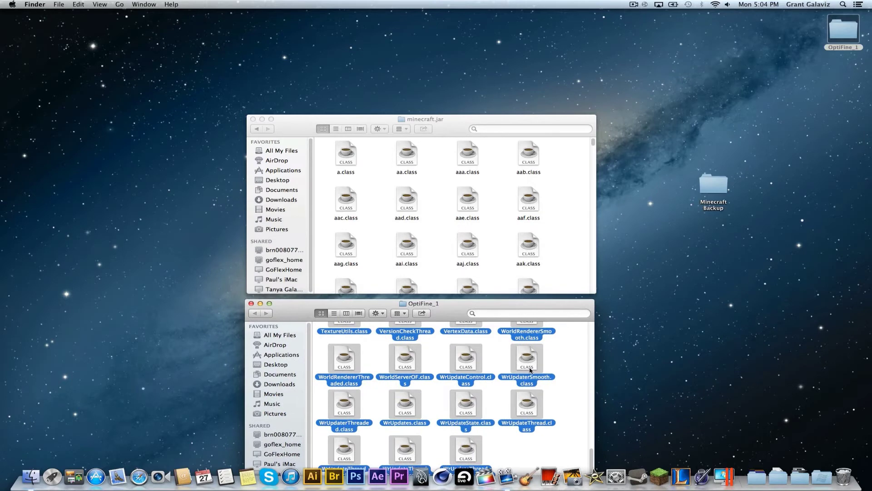
pyautogui.moveTo(531, 371); pyautogui.dragTo(495, 240)
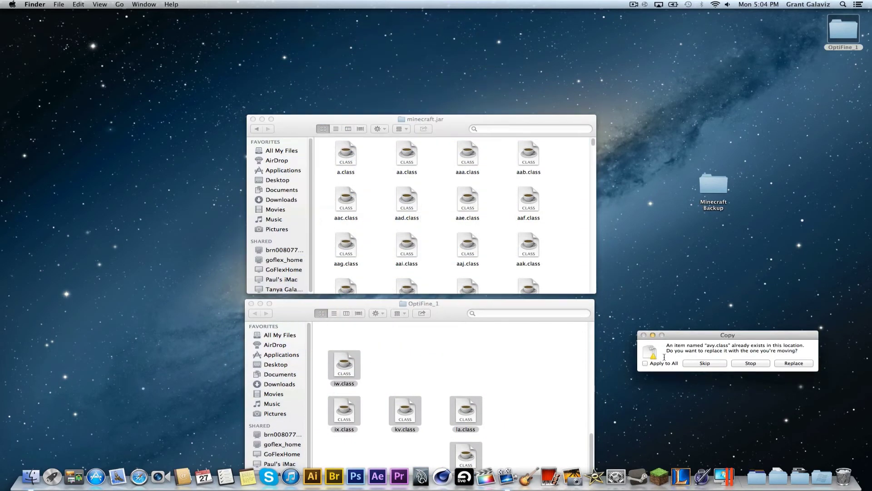
pyautogui.click(656, 365)
pyautogui.click(791, 364)
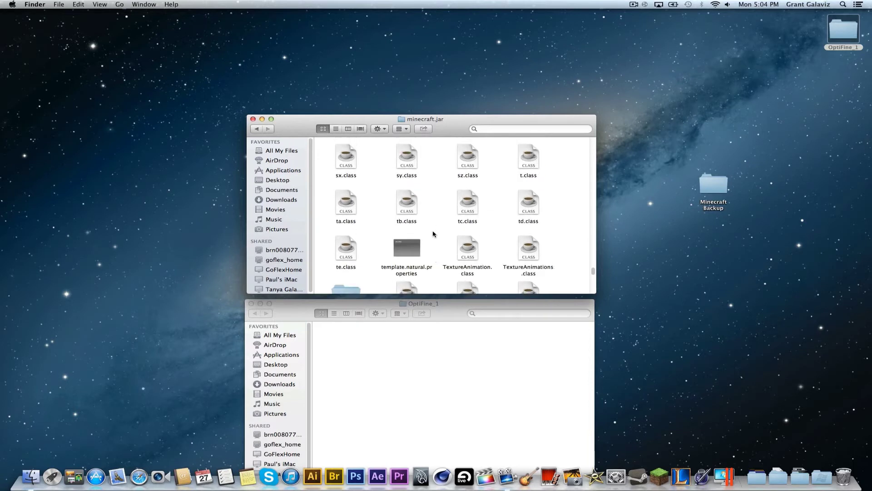
# - Drag the META-INF folder from minecraft.jar to the Trash, then return to the minecraft folder
pyautogui.scroll(-10, 433, 234)
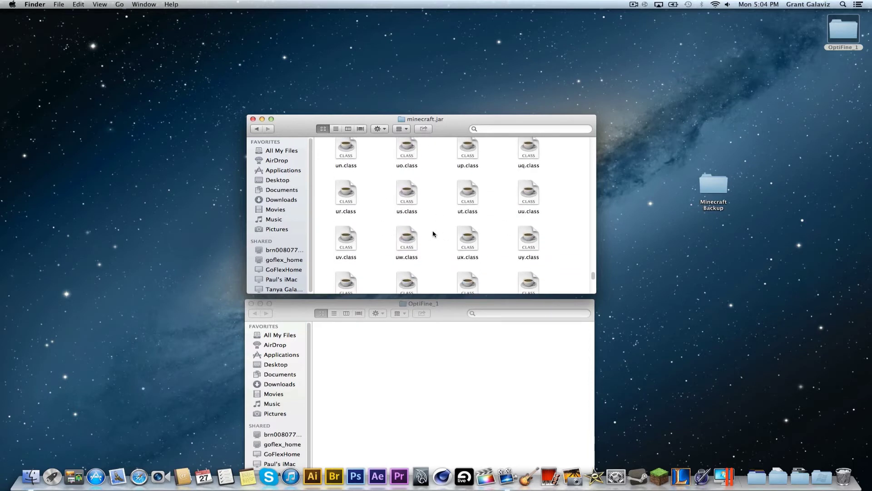
pyautogui.scroll(-10, 433, 234)
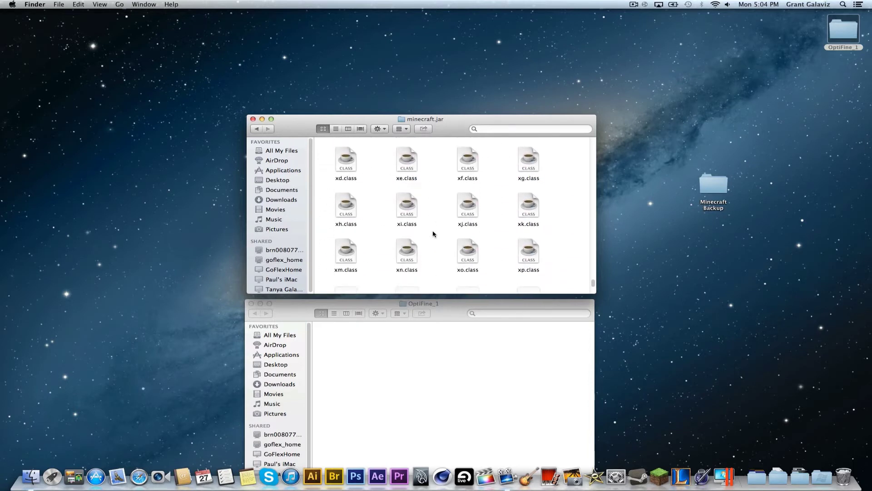
pyautogui.scroll(-5, 433, 234)
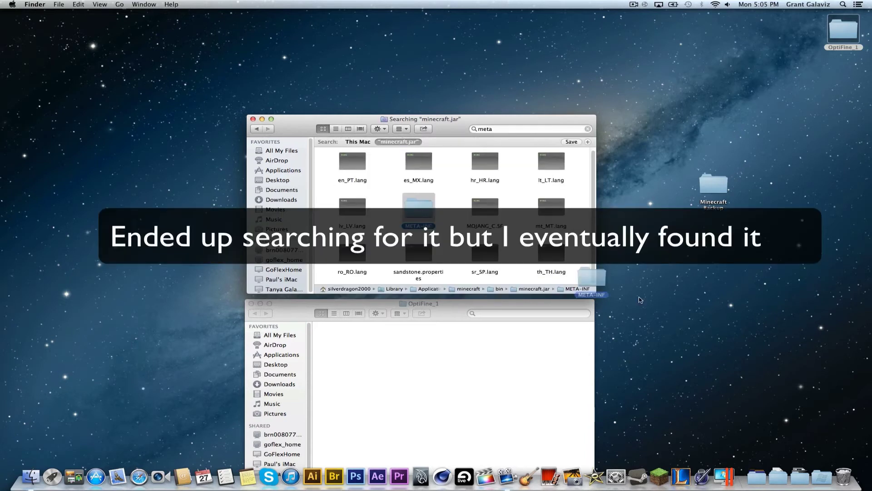
pyautogui.moveTo(592, 277); pyautogui.dragTo(848, 472)
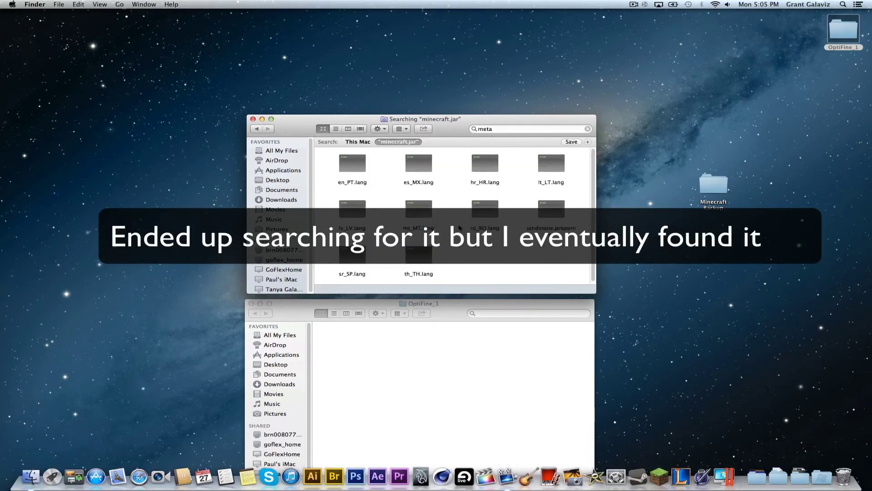
pyautogui.click(358, 141)
pyautogui.click(500, 128)
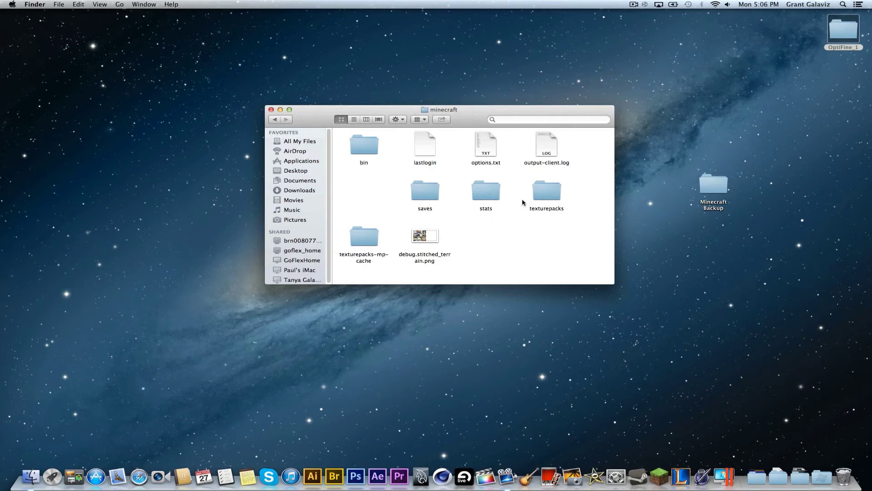
# - Open the bin folder, close Finder, and launch Minecraft 1.5.2 from the Dock to its title screen
pyautogui.click(368, 149)
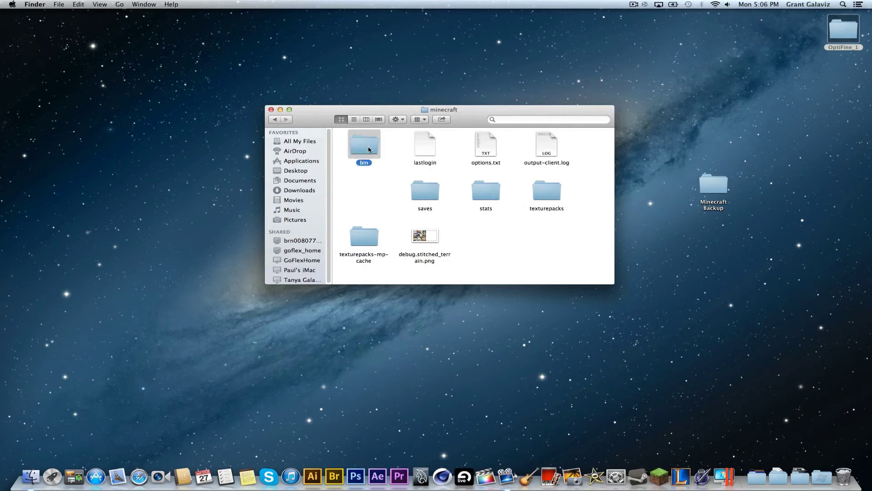
pyautogui.doubleClick(369, 150)
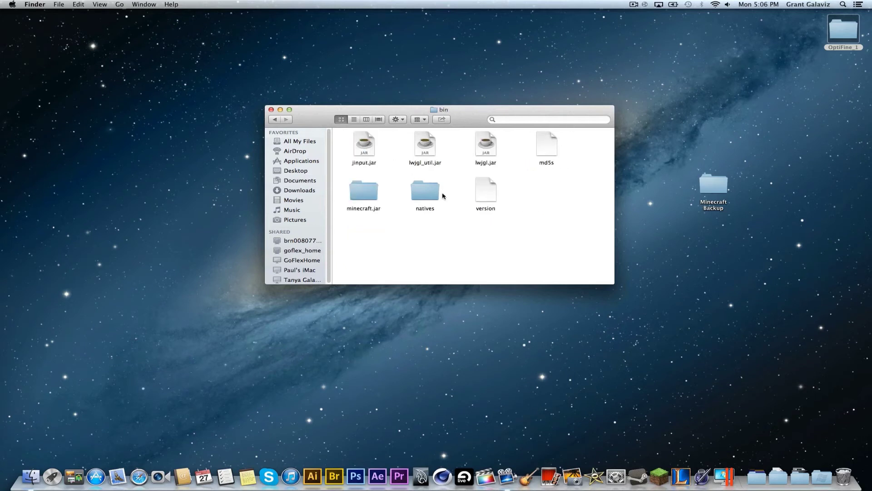
pyautogui.click(271, 109)
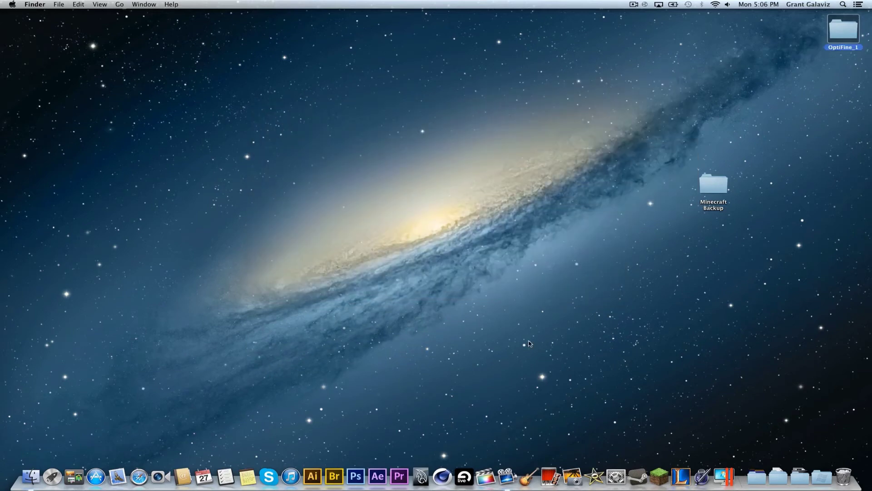
pyautogui.click(668, 479)
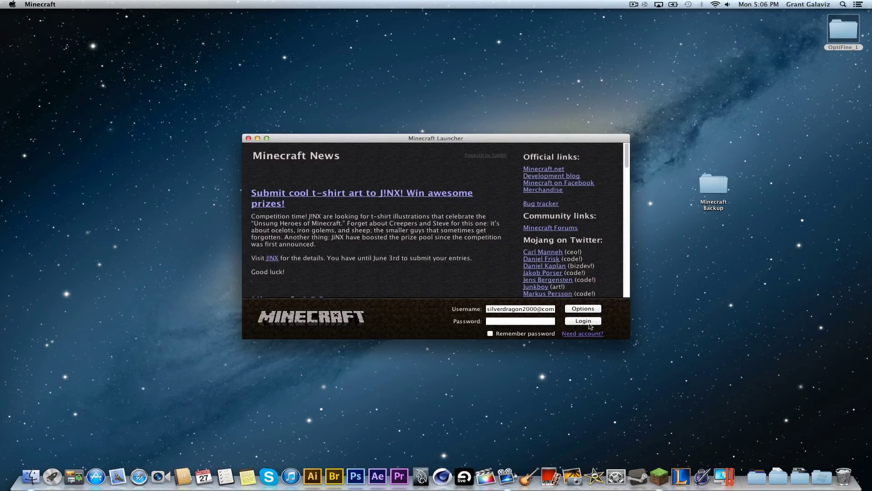
pyautogui.moveTo(439, 138); pyautogui.dragTo(415, 137)
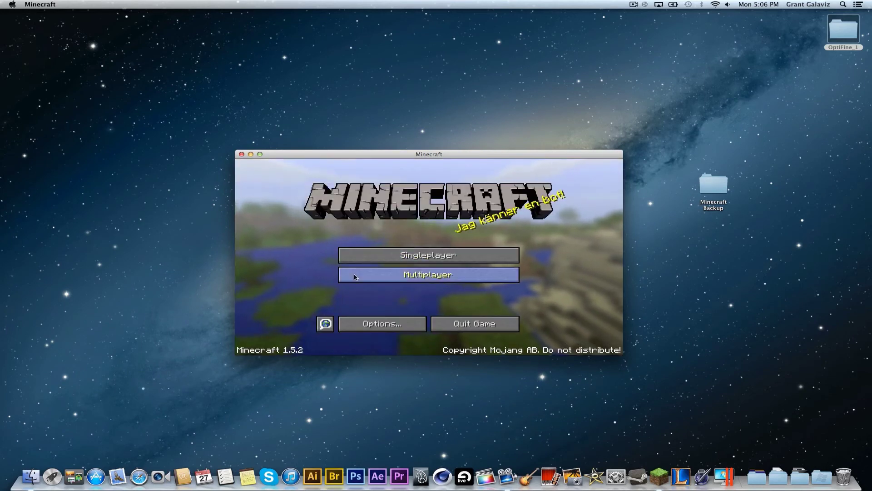
# - Create and load a Survival world named 'New World' from the Singleplayer menu
pyautogui.click(355, 276)
pyautogui.click(514, 343)
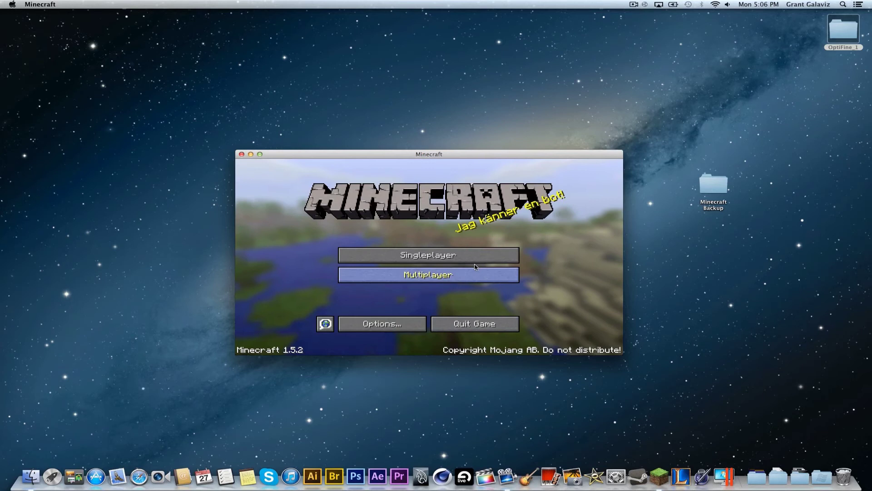
pyautogui.click(423, 255)
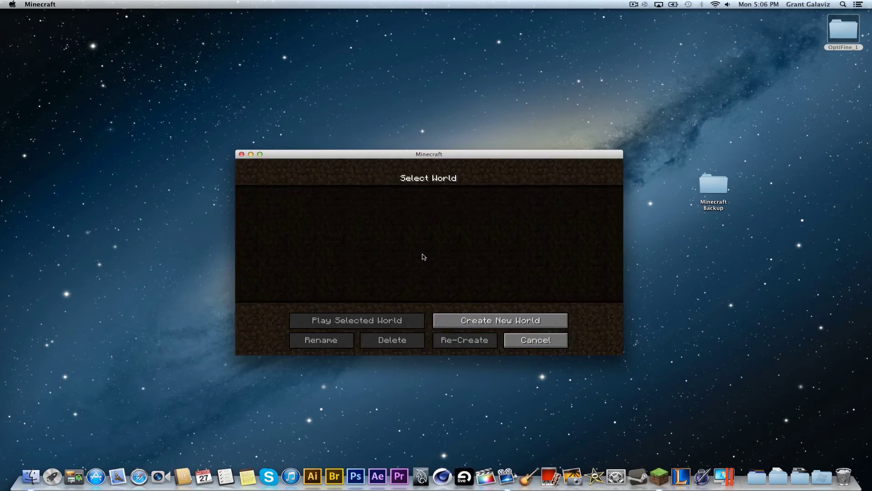
pyautogui.click(496, 324)
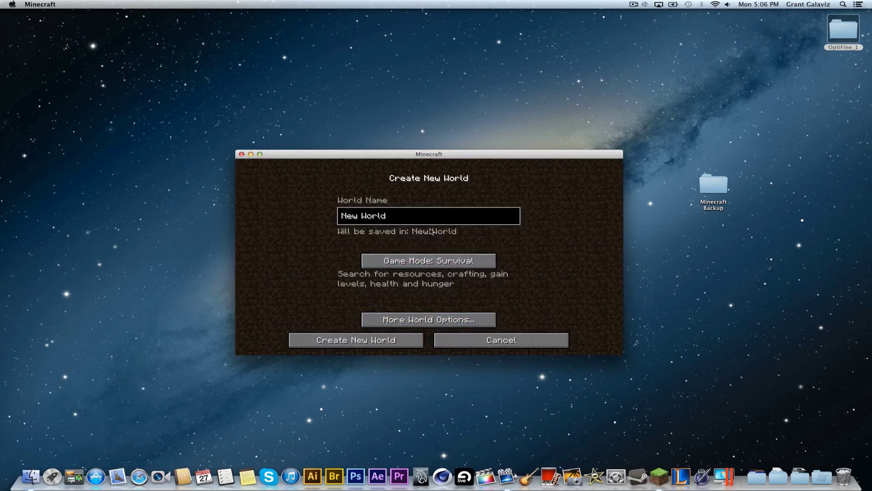
pyautogui.click(391, 344)
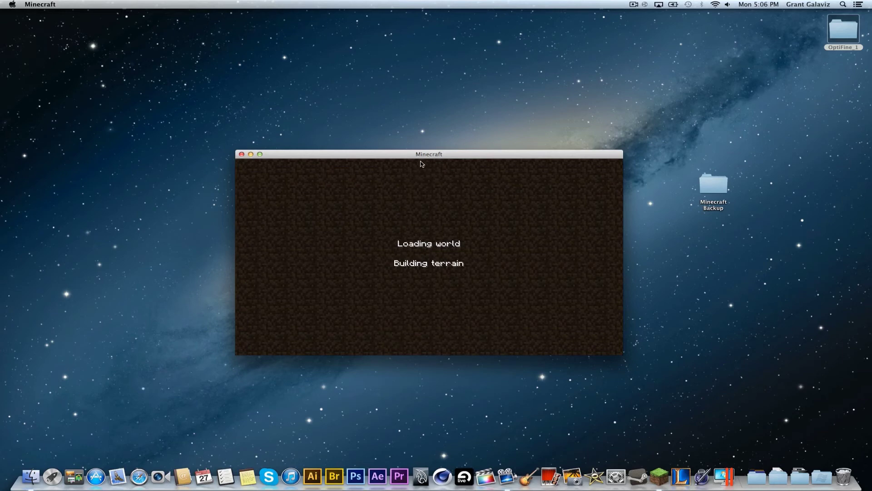
pyautogui.moveTo(428, 155); pyautogui.dragTo(429, 149)
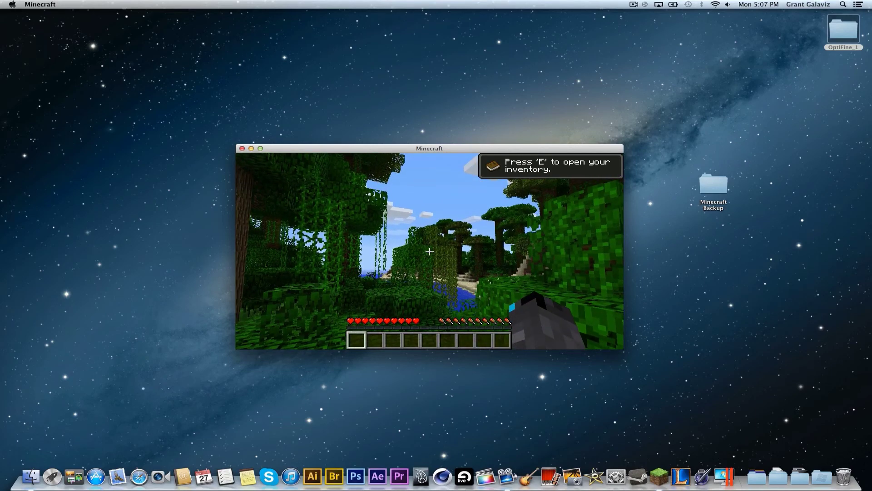
pyautogui.press('e')
pyautogui.press('e')
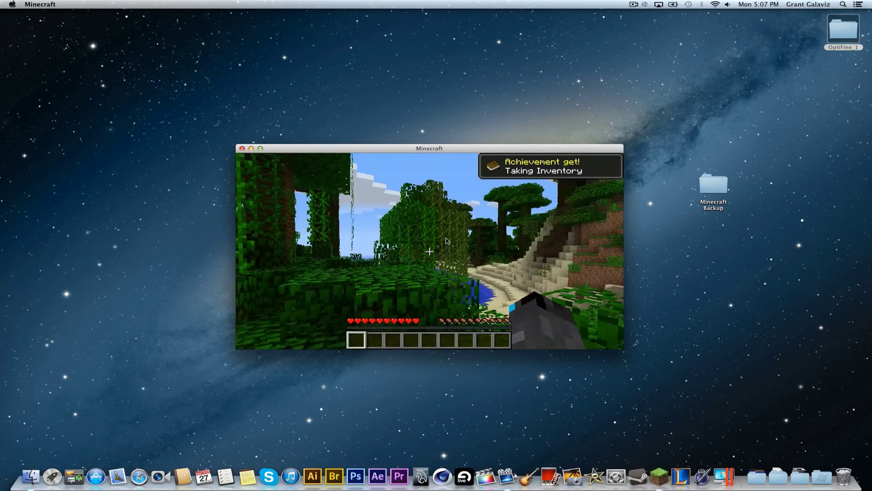
pyautogui.press('Escape')
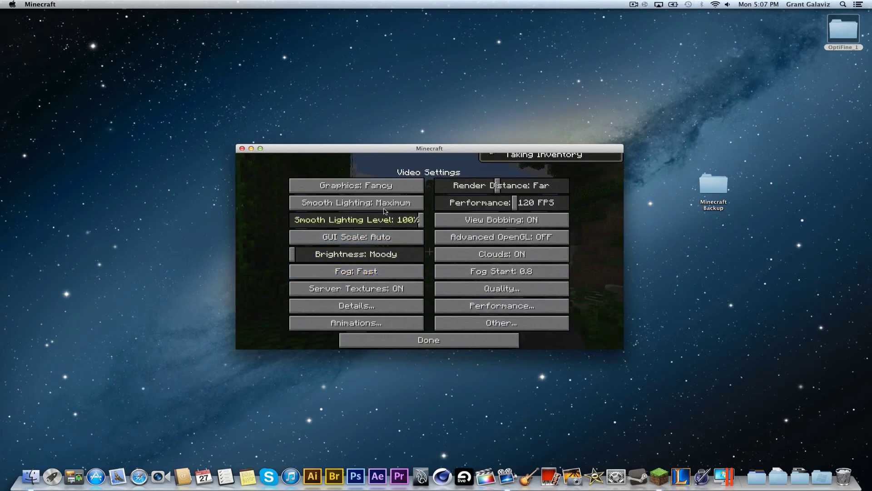